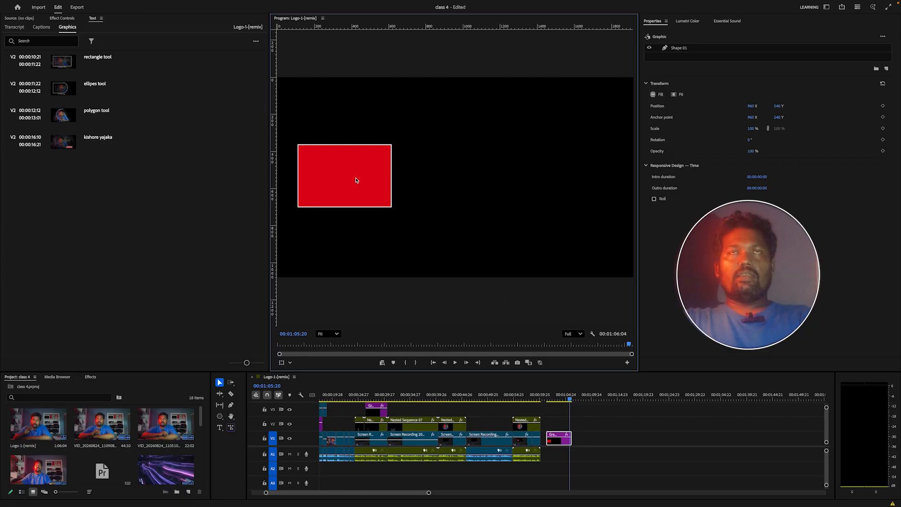
- Draw a red circle about 365 px wide with the Ellipse tool and place it beside the rectangle
left_click(220, 417)
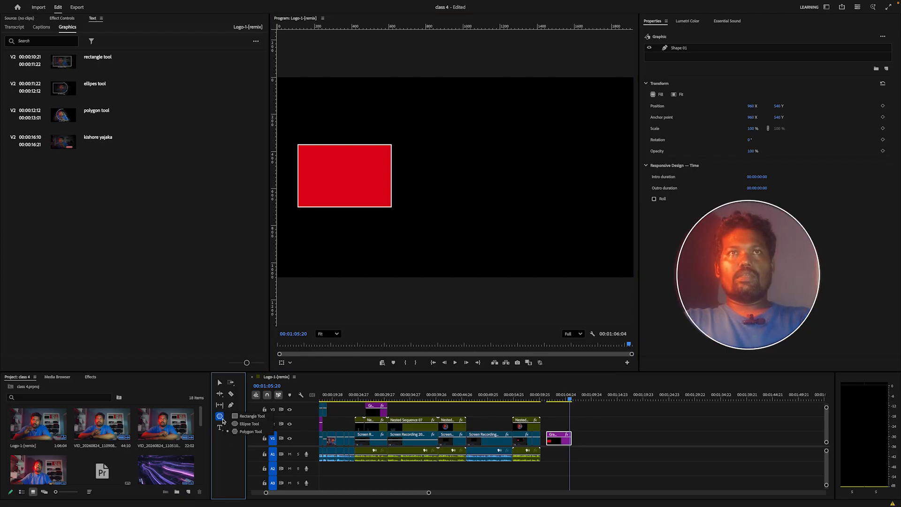
left_click(237, 425)
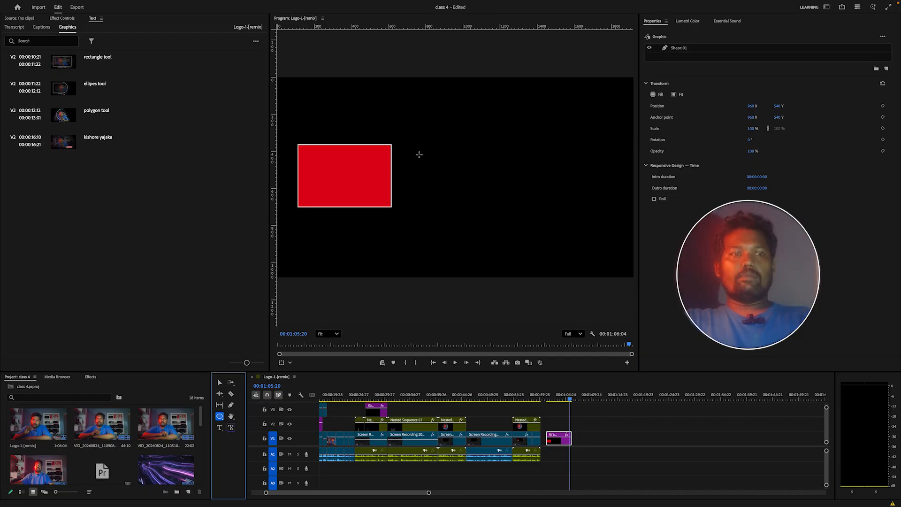
left_click_drag(419, 155, 459, 222)
left_click(219, 382)
left_click_drag(453, 209, 443, 201)
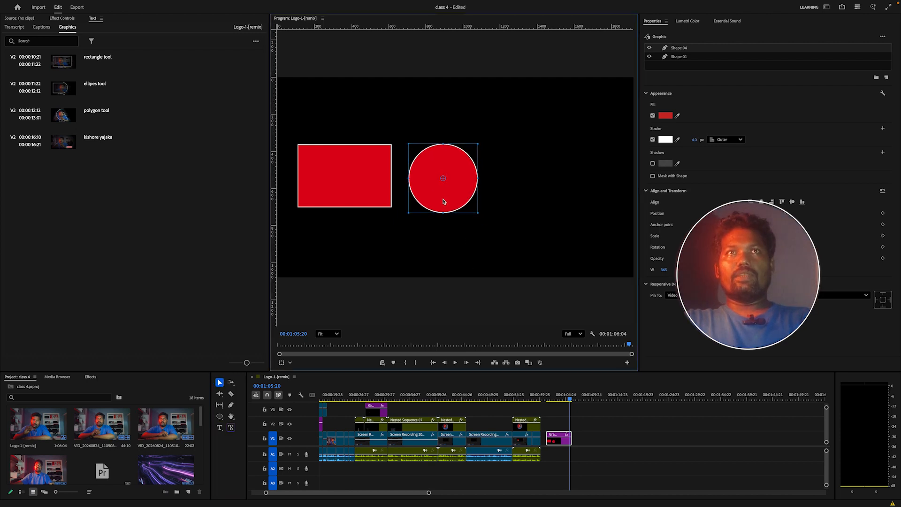
- Draw a triangle about 448 px wide with the Polygon tool on the other side of the circle
left_click(221, 418)
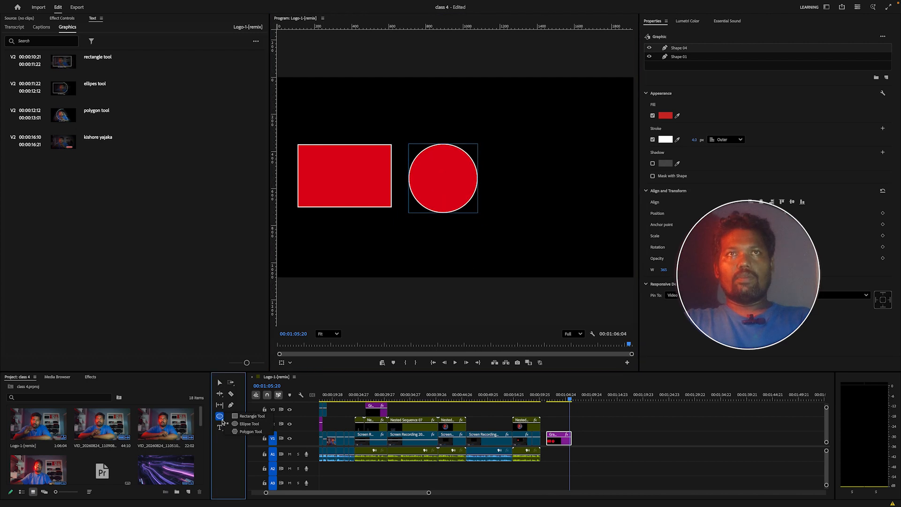
left_click_drag(525, 149, 593, 234)
left_click(219, 382)
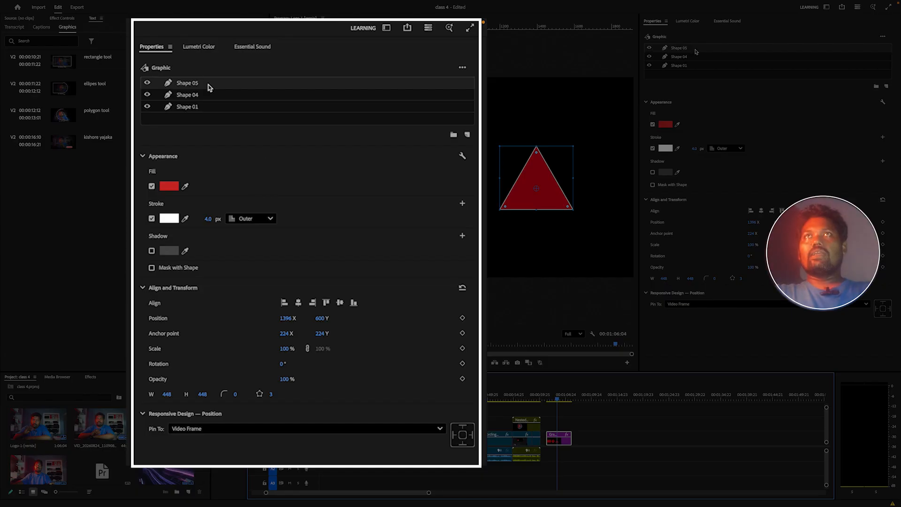
- Select each shape layer of the graphic in turn to view its properties
left_click(197, 106)
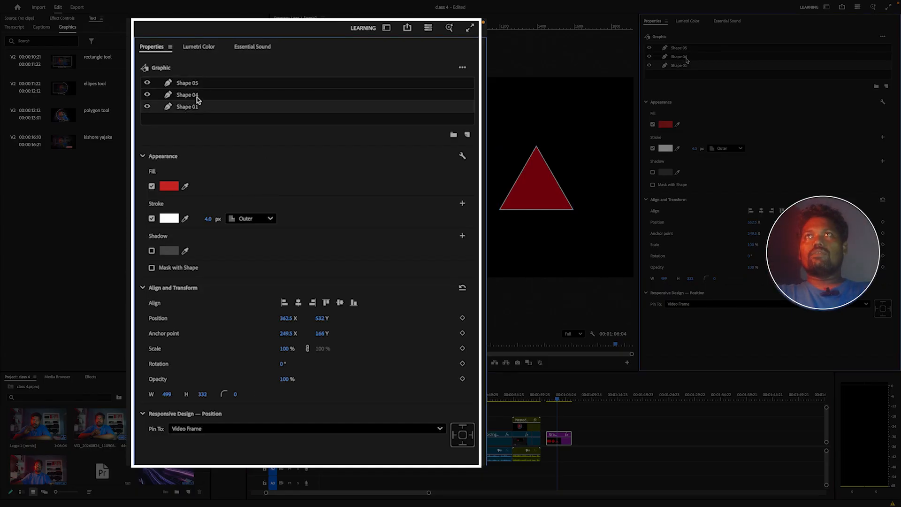
left_click(197, 95)
left_click(195, 84)
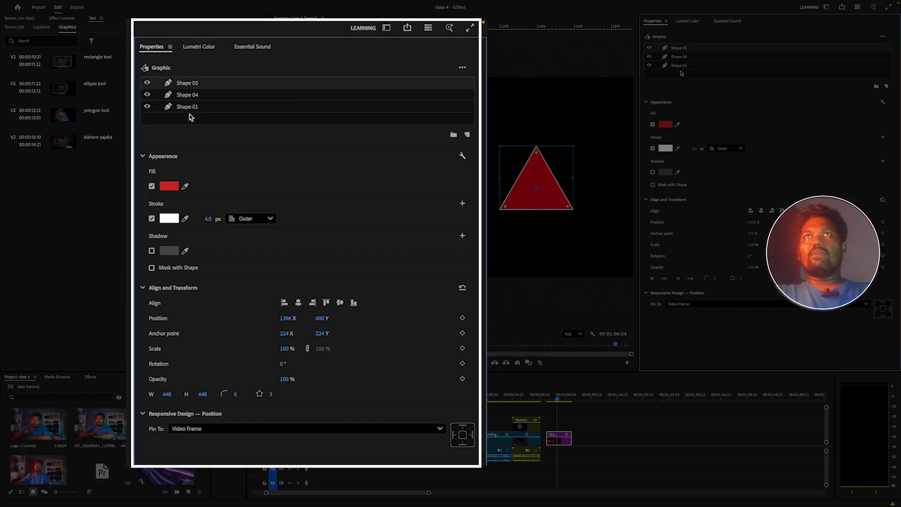
left_click(189, 84)
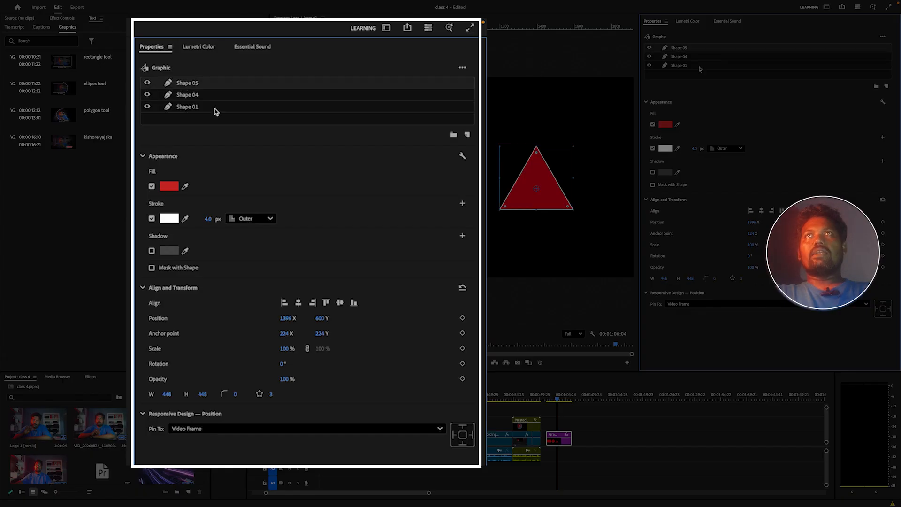
- Select the Shape 01 layer and open its rename dialog, accepting the existing name
left_click(190, 109)
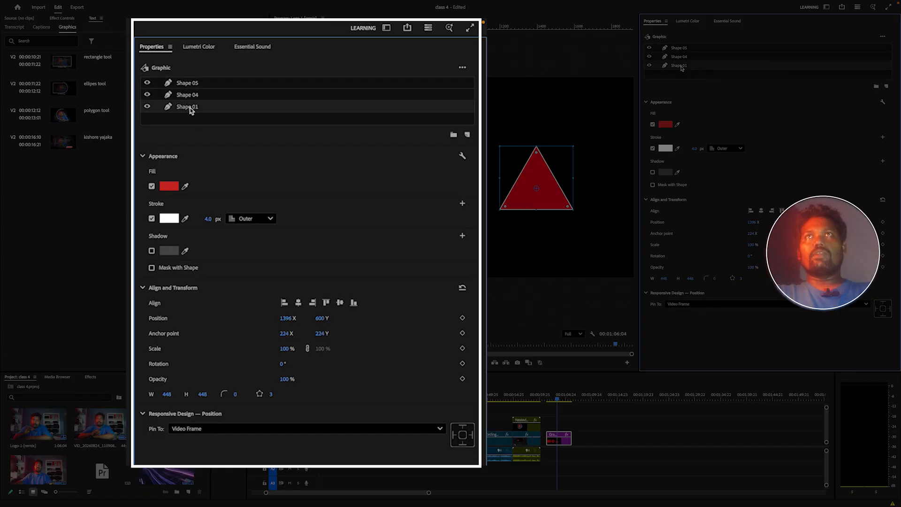
right_click(191, 109)
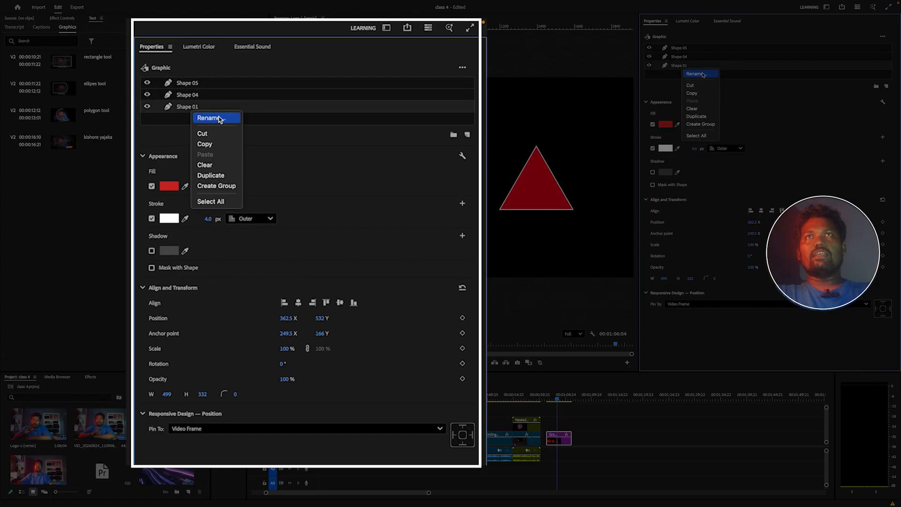
left_click(697, 74)
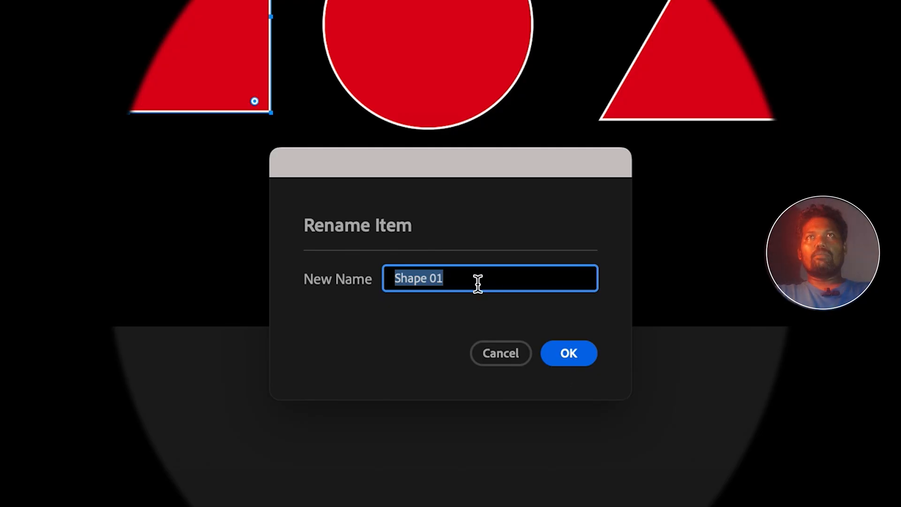
left_click(570, 356)
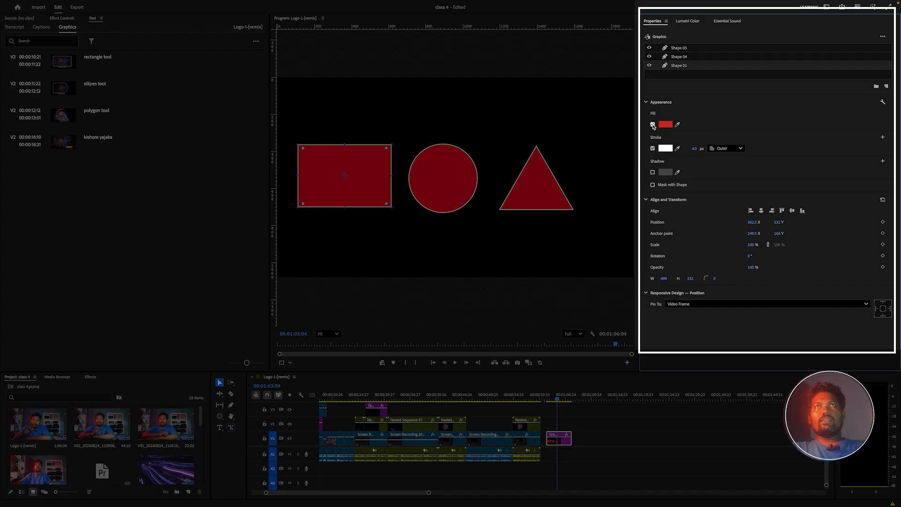
- Switch the rectangle's fill off and on, and change the fill color to magenta
left_click(652, 124)
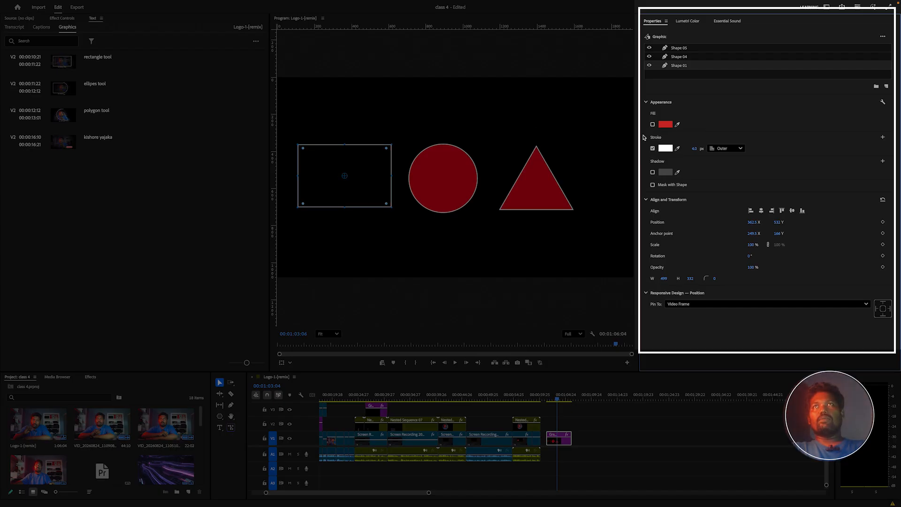
left_click(652, 125)
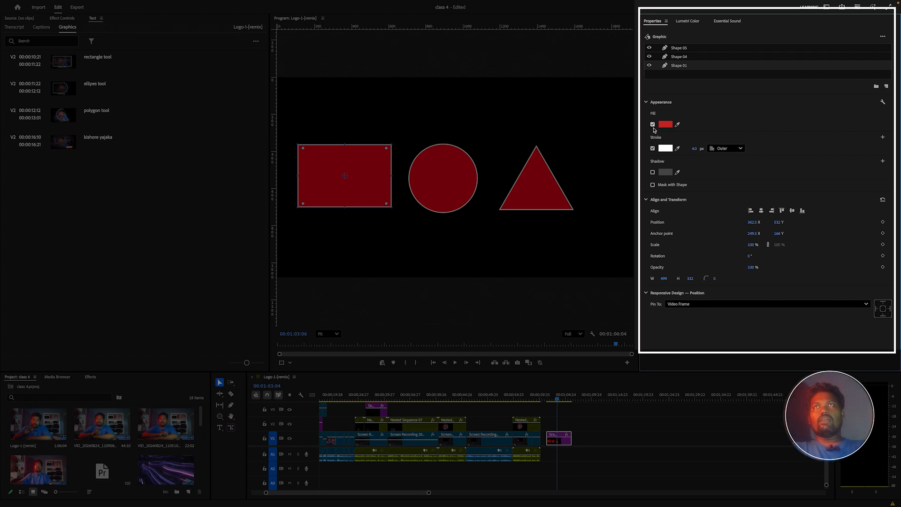
left_click(667, 126)
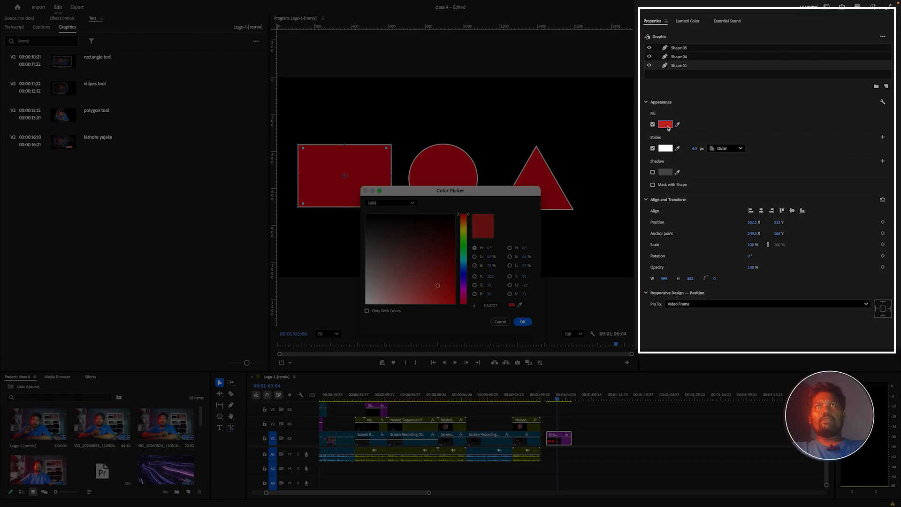
left_click_drag(492, 193, 701, 244)
mouse_move(674, 341)
left_mouse_down()
mouse_move(674, 269)
mouse_move(684, 342)
left_mouse_up()
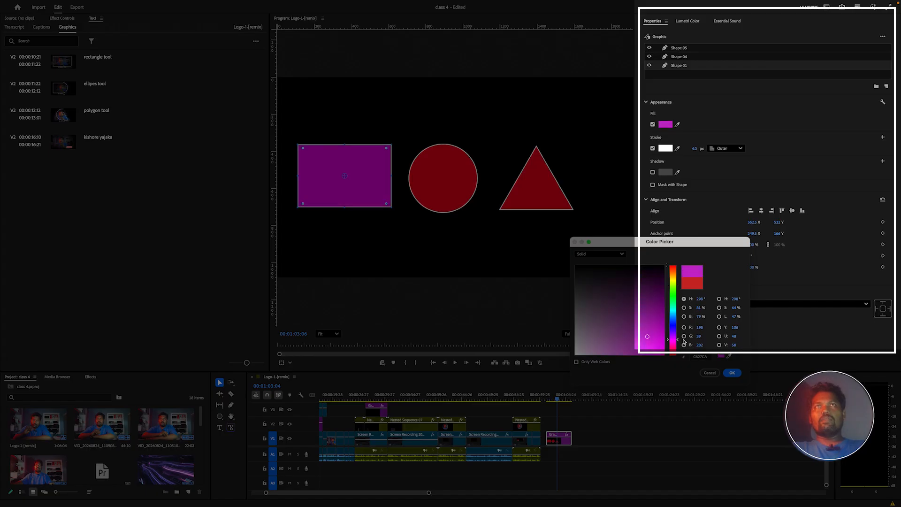
left_click(733, 373)
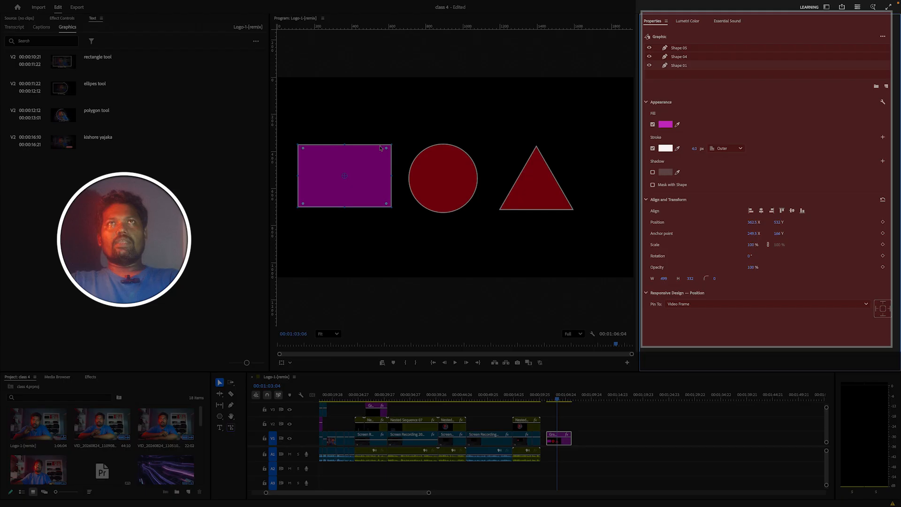
- Switch the rectangle's stroke off and on, and try out a light red stroke color
left_click(653, 149)
left_click(653, 148)
left_click(665, 148)
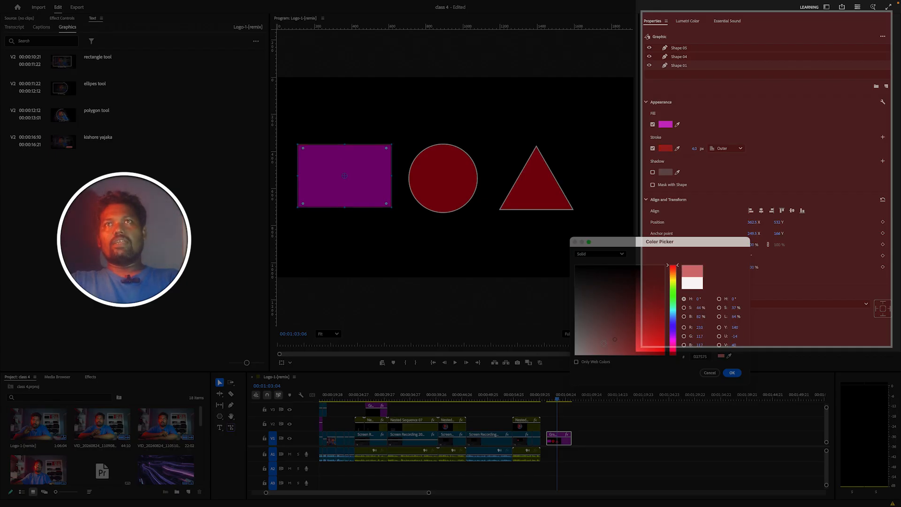
left_click(732, 373)
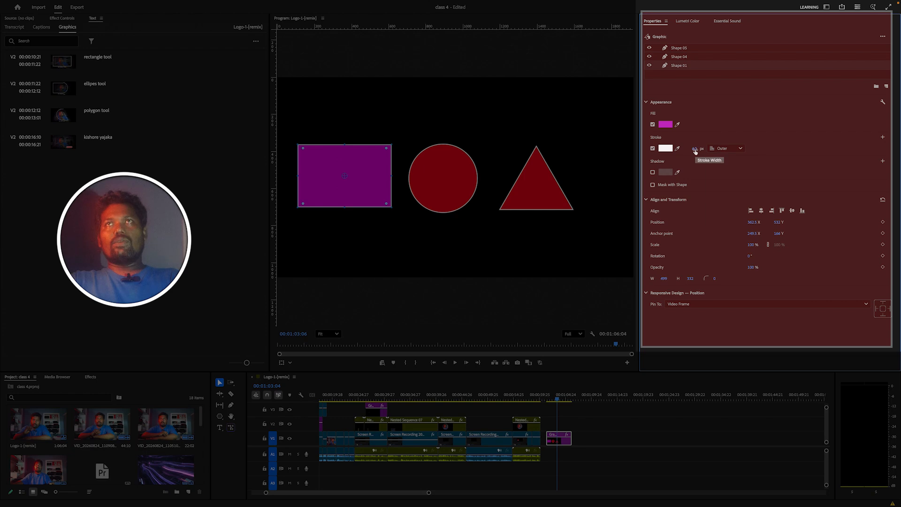
- Set the rectangle's stroke width to 23 px and view the stroke alignment options, keeping Outer
left_click(694, 149)
type("62")
key("Return")
mouse_move(693, 149)
left_mouse_down()
mouse_move(675, 149)
mouse_move(691, 148)
left_mouse_up()
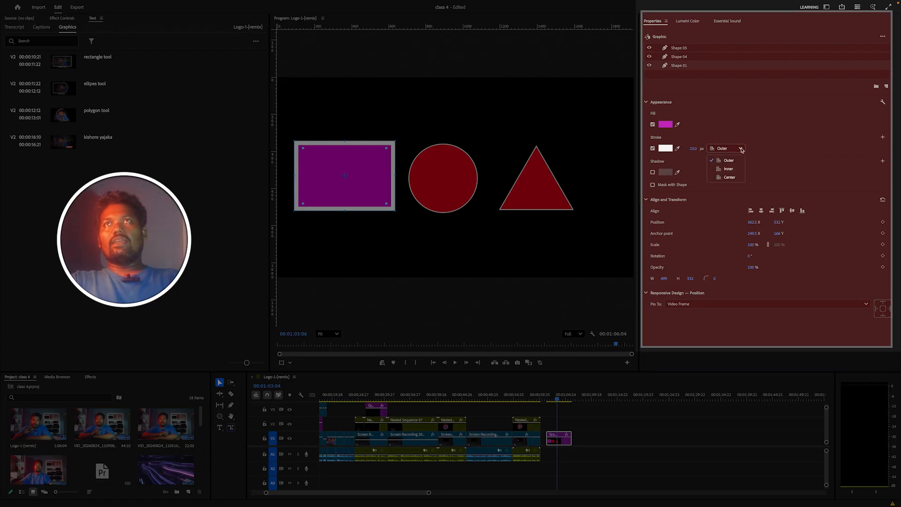
left_click(741, 148)
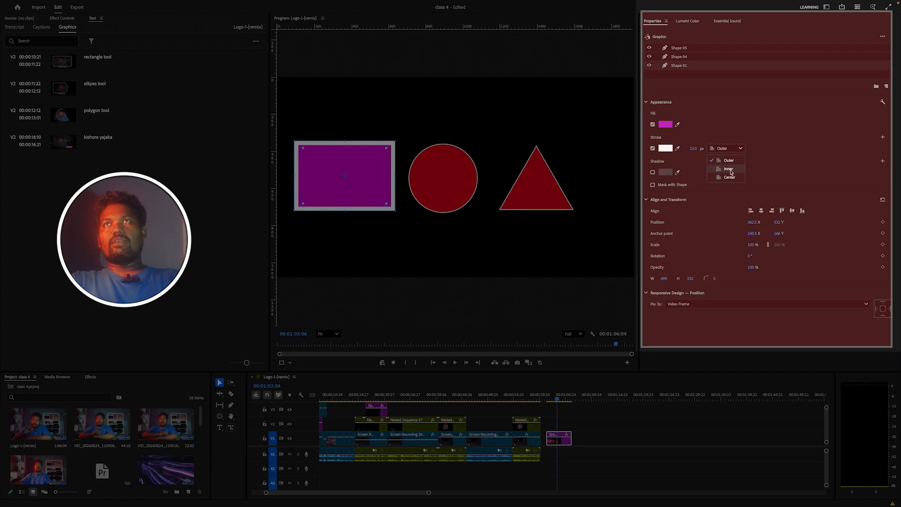
left_click(788, 164)
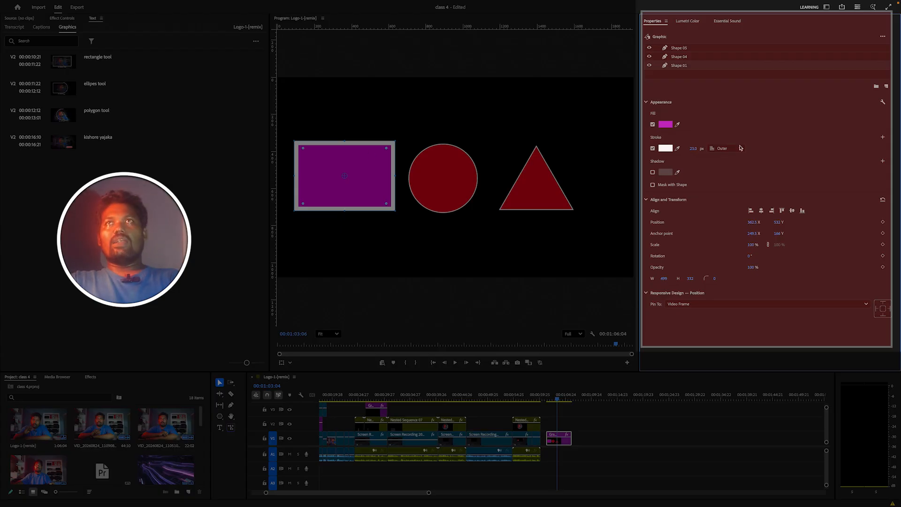
- Turn on the rectangle's shadow with about 39% opacity and check it with the fill off and on
left_click(653, 172)
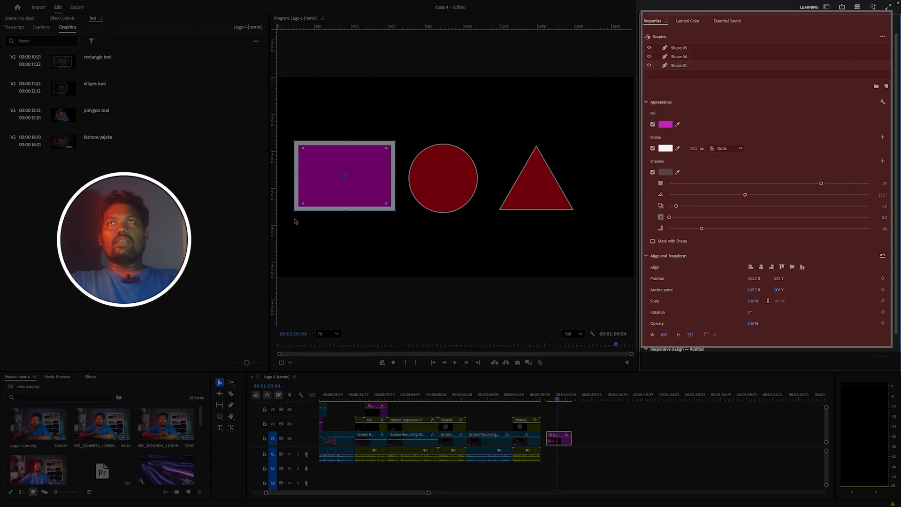
left_click_drag(823, 186, 828, 184)
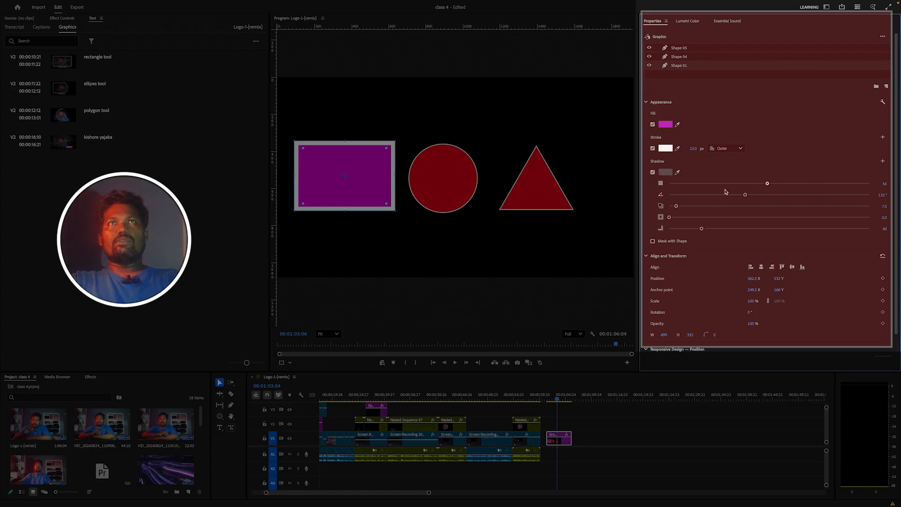
left_click_drag(898, 193, 704, 193)
left_click_drag(760, 186, 803, 184)
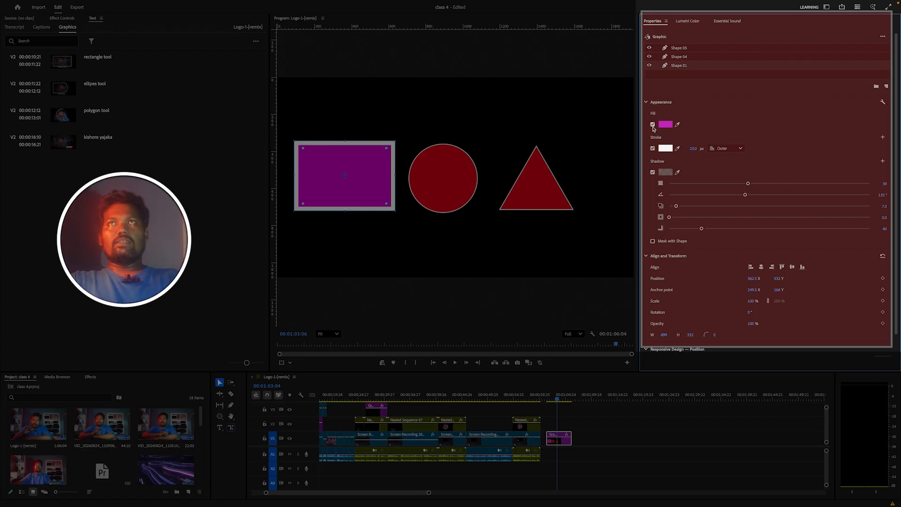
left_click(652, 125)
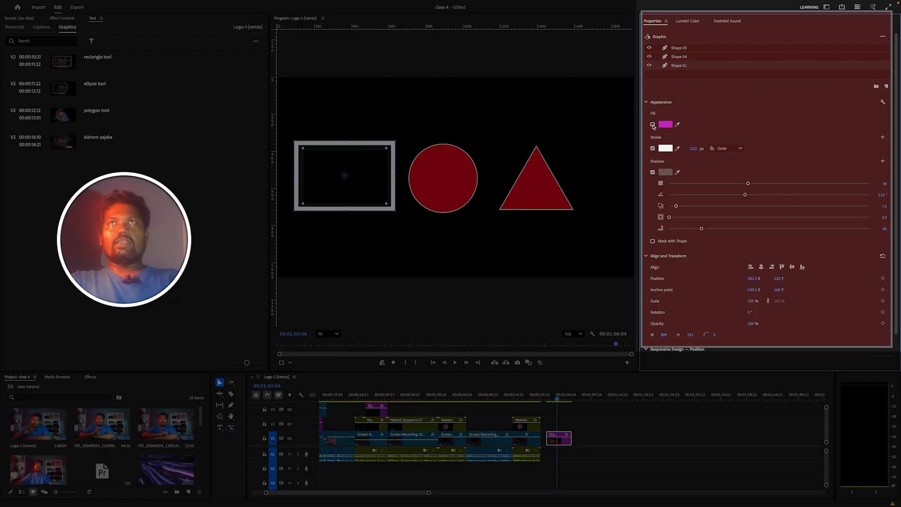
left_click(653, 125)
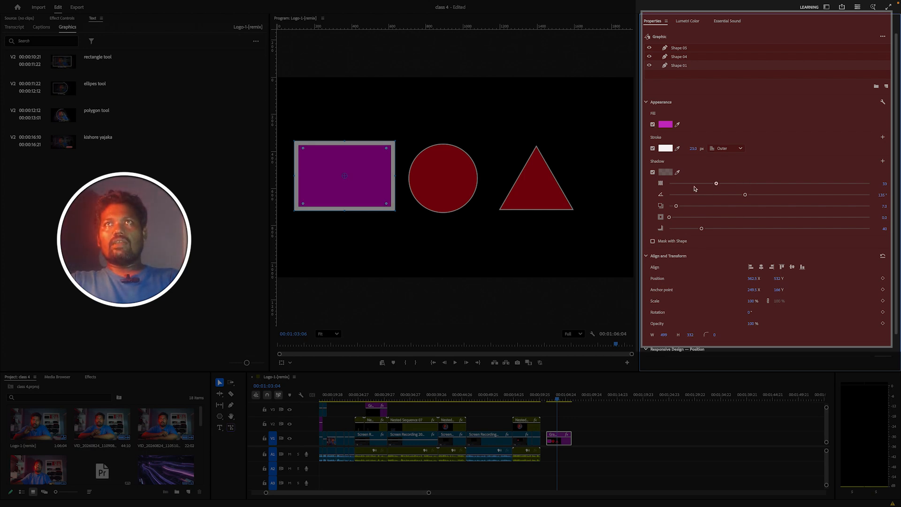
- Adjust the rectangle's shadow to about 36% opacity and an angle of about 121°
left_click(668, 184)
mouse_move(705, 190)
left_mouse_down()
mouse_move(852, 190)
mouse_move(710, 191)
left_mouse_up()
left_click_drag(647, 196, 829, 192)
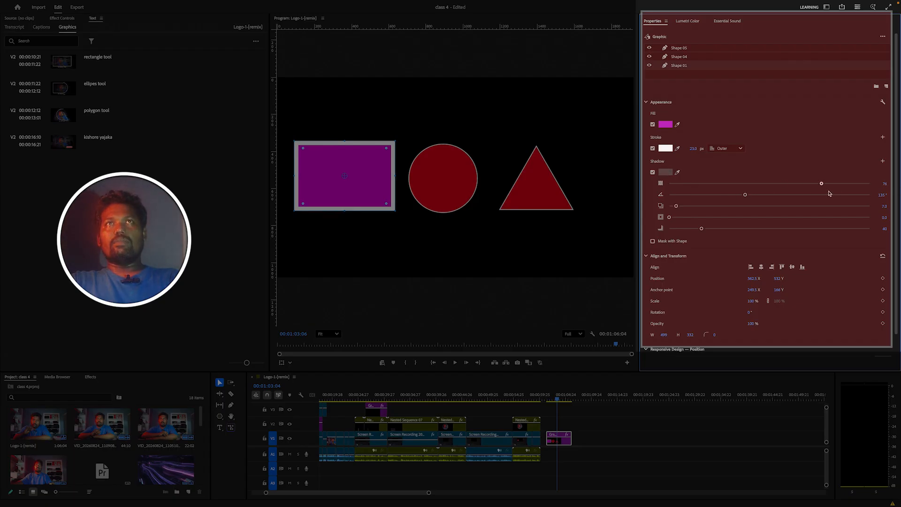
left_click_drag(769, 196, 743, 197)
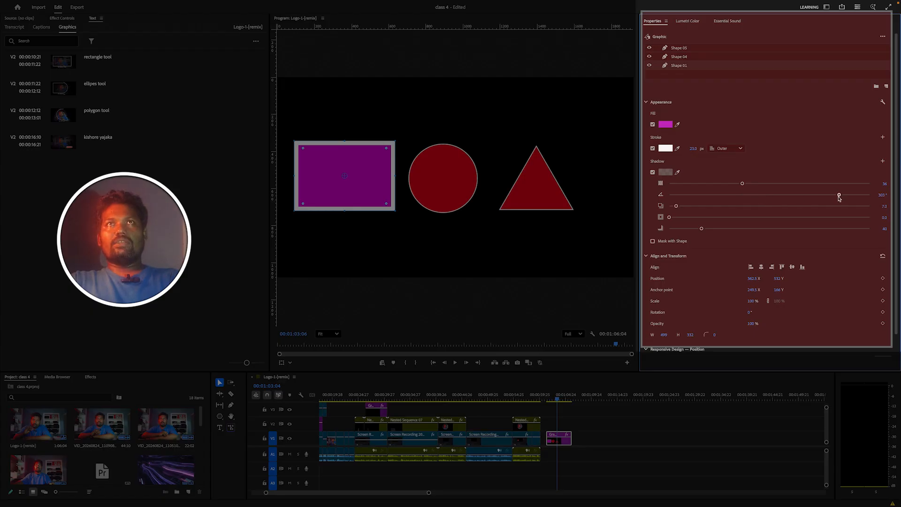
left_click_drag(839, 198, 736, 207)
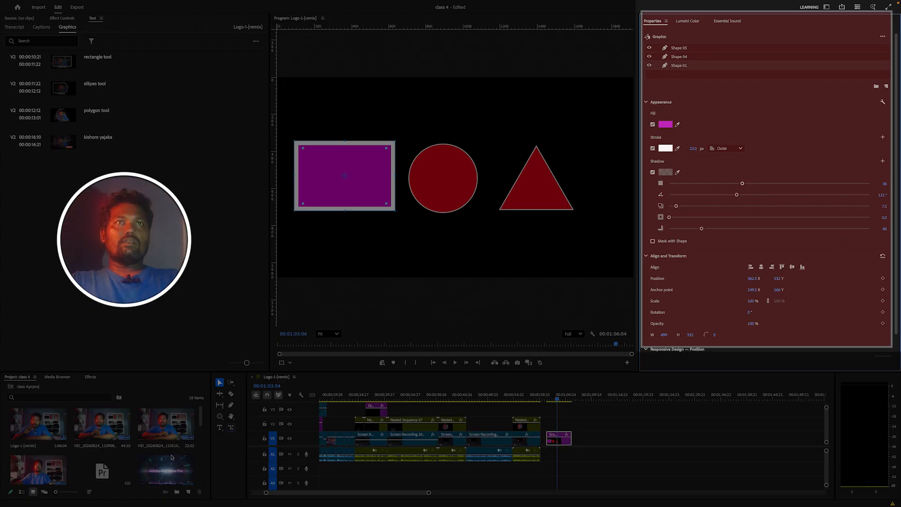
- Place the purple light-streak video beneath the shapes graphic, and set the rectangle's shadow distance to about 117.3 and angle to about 174°
left_click(166, 468)
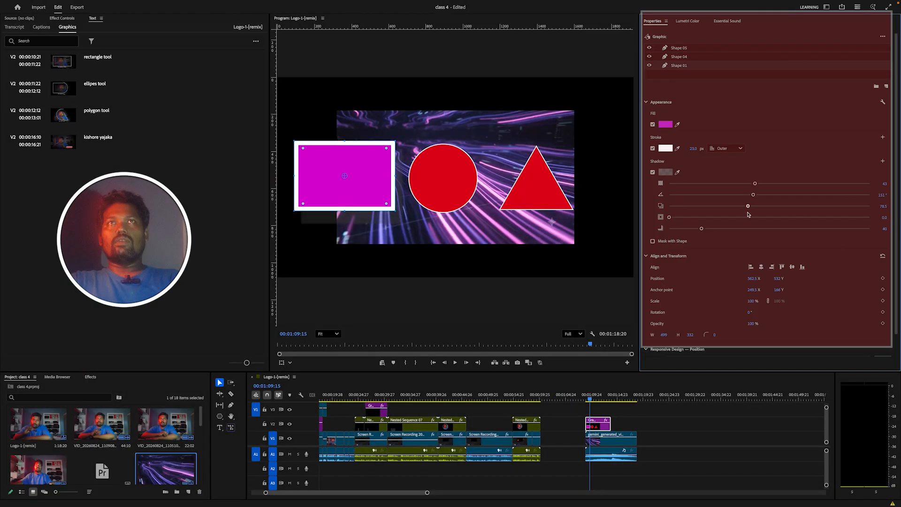
left_click_drag(759, 216, 787, 221)
mouse_move(754, 194)
left_mouse_down()
mouse_move(687, 205)
mouse_move(766, 205)
left_mouse_up()
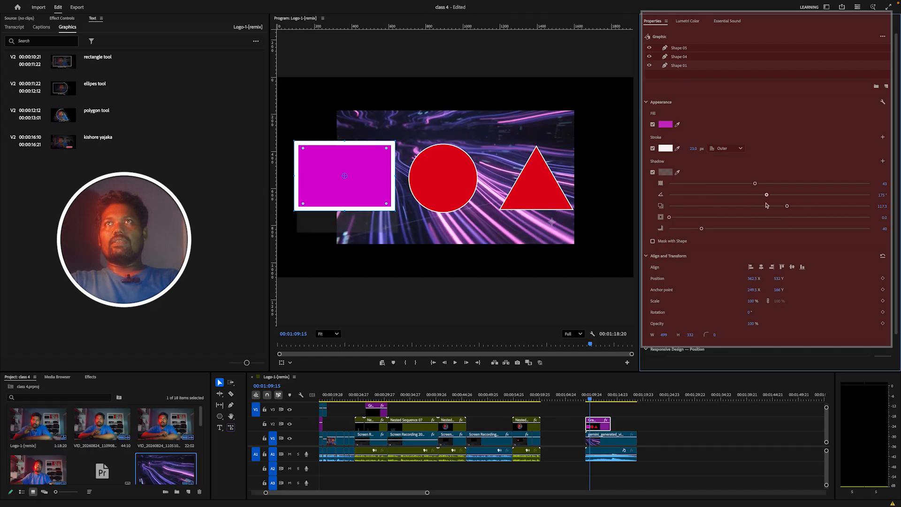
- Set the rectangle's shadow size to about 6.1 and its blur to about 66
left_click_drag(670, 219, 760, 231)
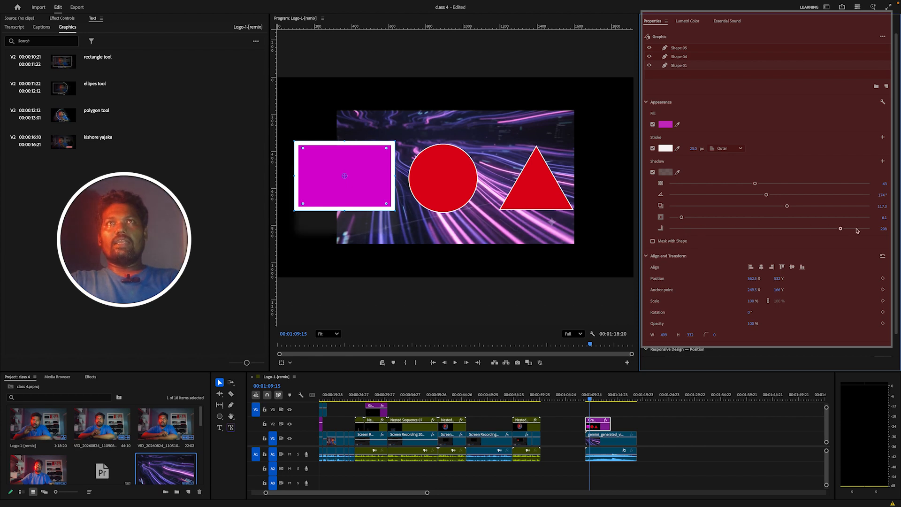
left_click_drag(658, 237, 783, 242)
left_click_drag(846, 240, 721, 241)
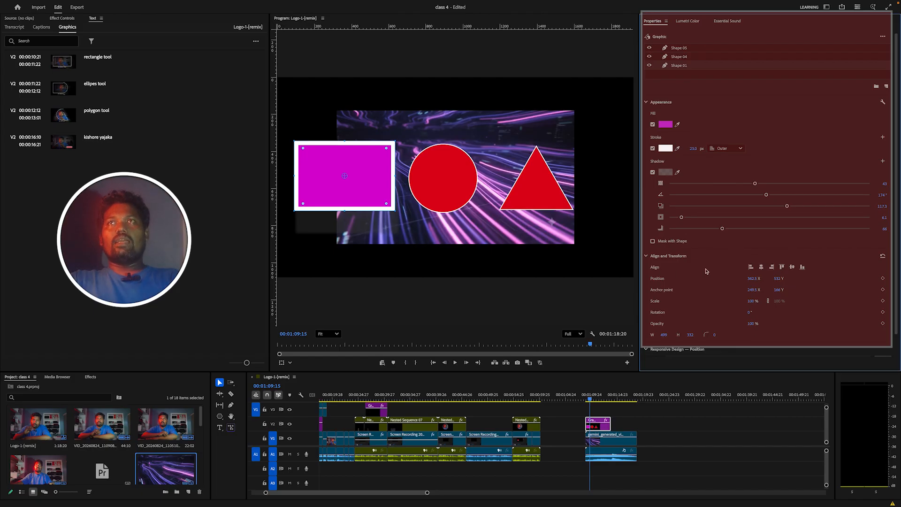
- Delete the light-streak background video clip from the timeline
left_click(617, 445)
key("Delete")
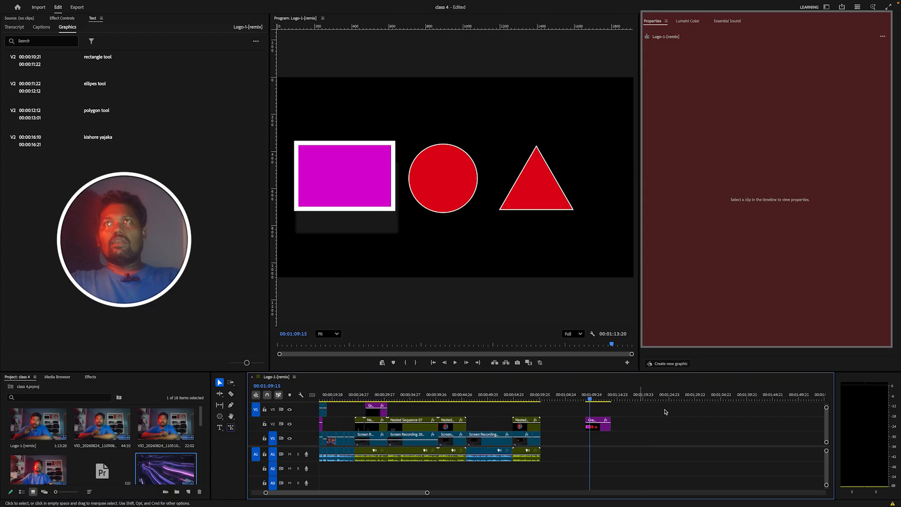
- Try the horizontal and vertical frame alignments on the magenta rectangle, and move it back beside the circle
left_click(597, 424)
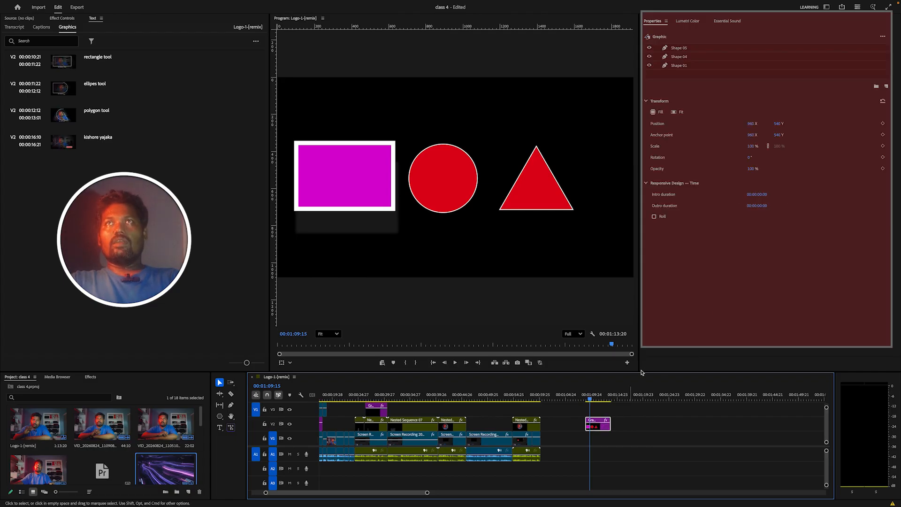
left_click(327, 190)
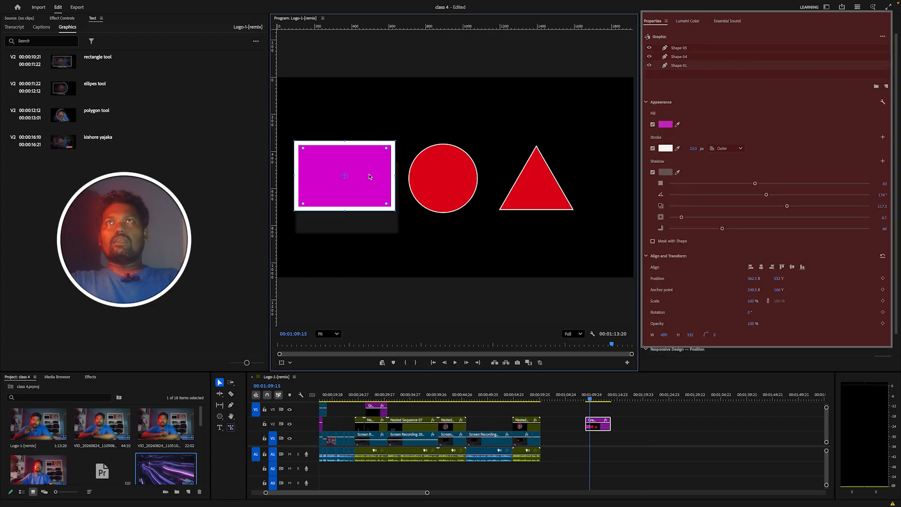
left_click(751, 268)
left_click(764, 268)
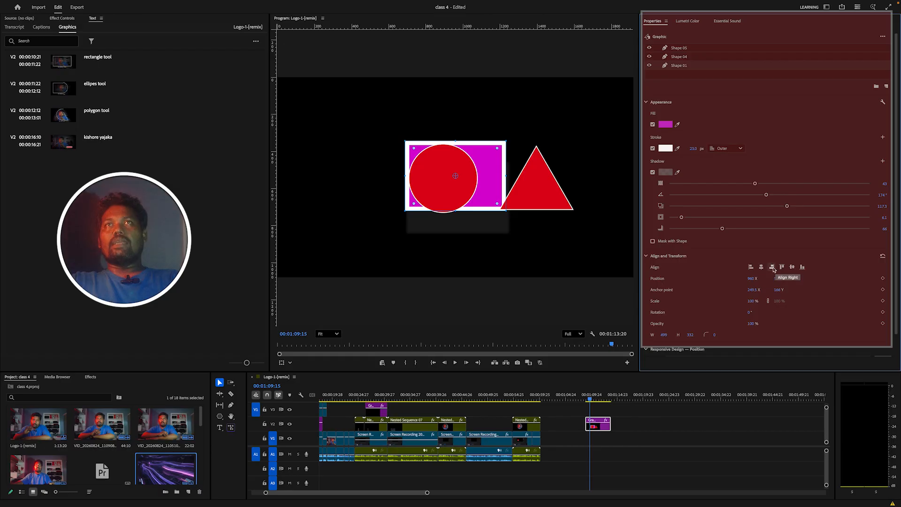
left_click(771, 267)
left_click(782, 267)
left_click(793, 267)
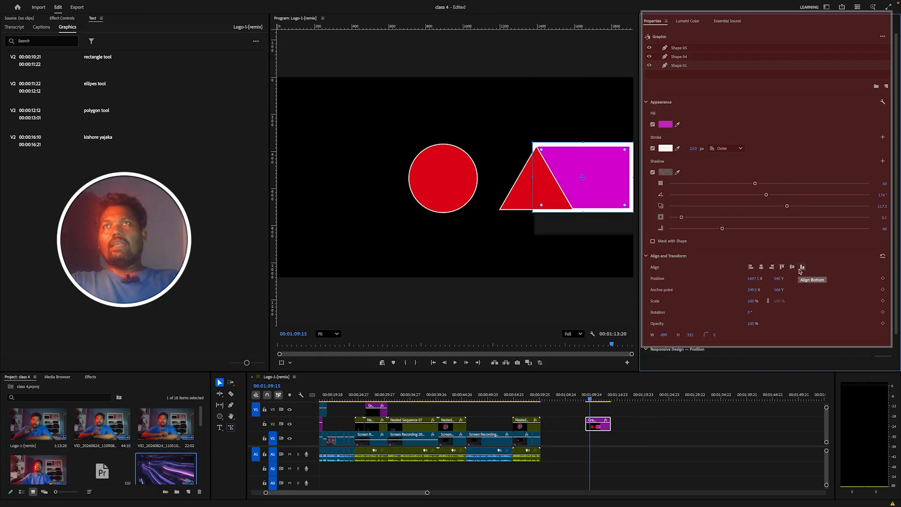
left_click(802, 267)
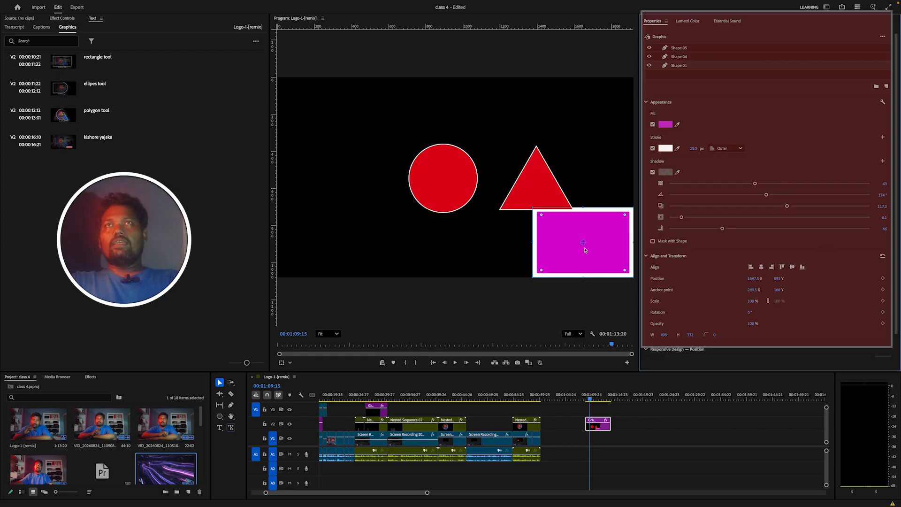
left_click_drag(588, 257, 348, 190)
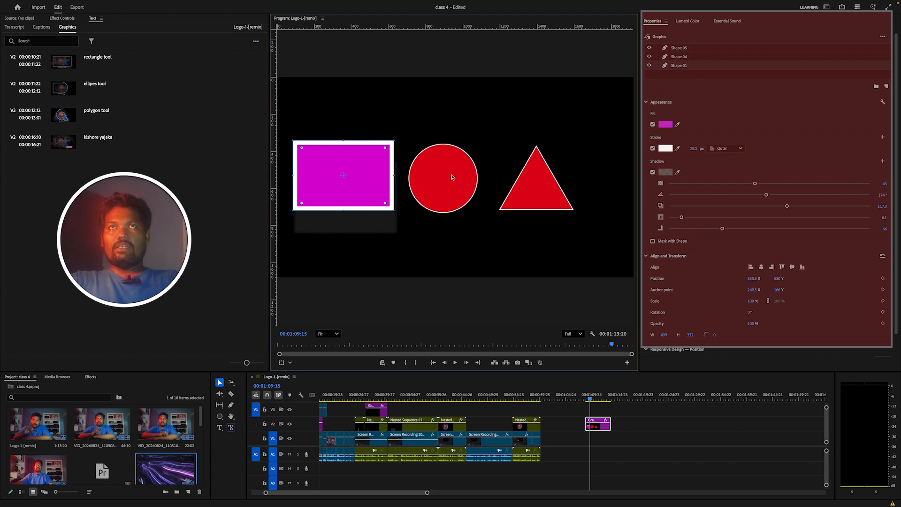
- Transform the magenta rectangle to position about 346, 520, anchor point about 108, 214, scale about 89%, rotation -1° and opacity 100%
left_click_drag(751, 278, 713, 300)
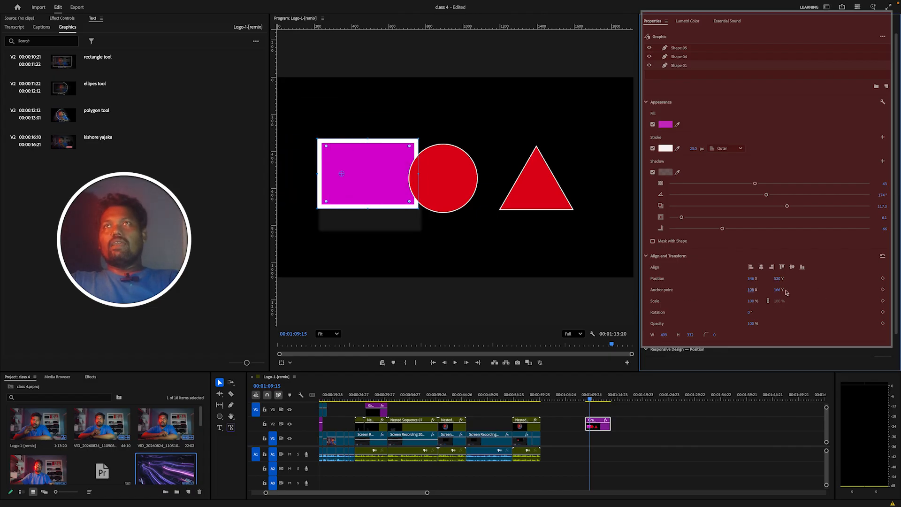
left_click_drag(786, 291, 751, 307)
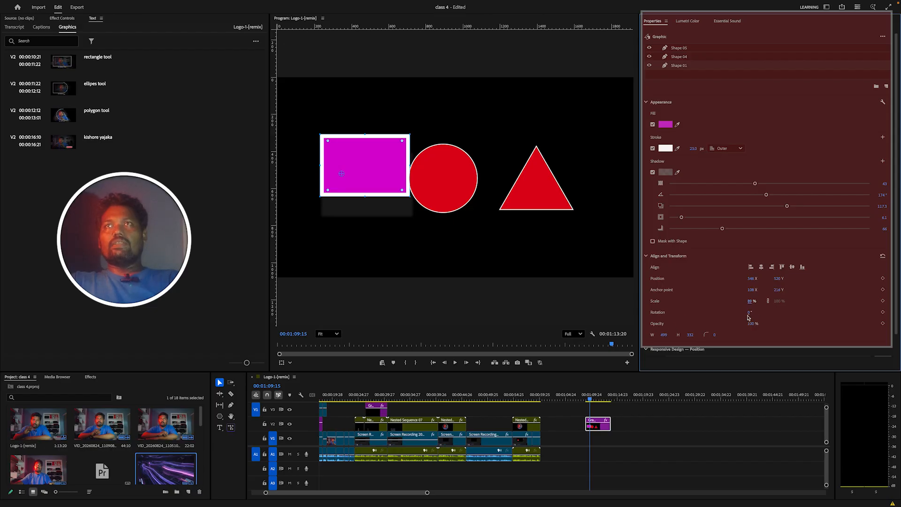
mouse_move(749, 314)
left_mouse_down()
mouse_move(779, 315)
mouse_move(737, 314)
mouse_move(750, 314)
left_mouse_up()
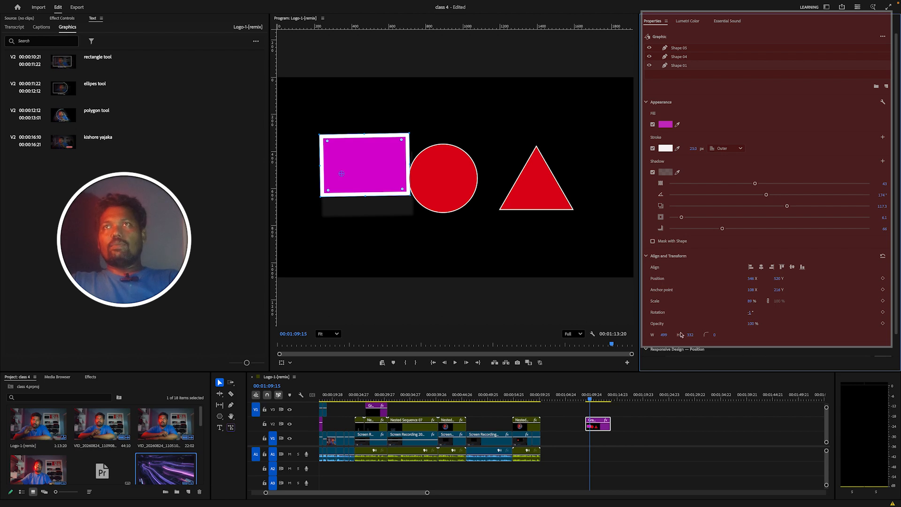
left_click_drag(752, 327, 810, 324)
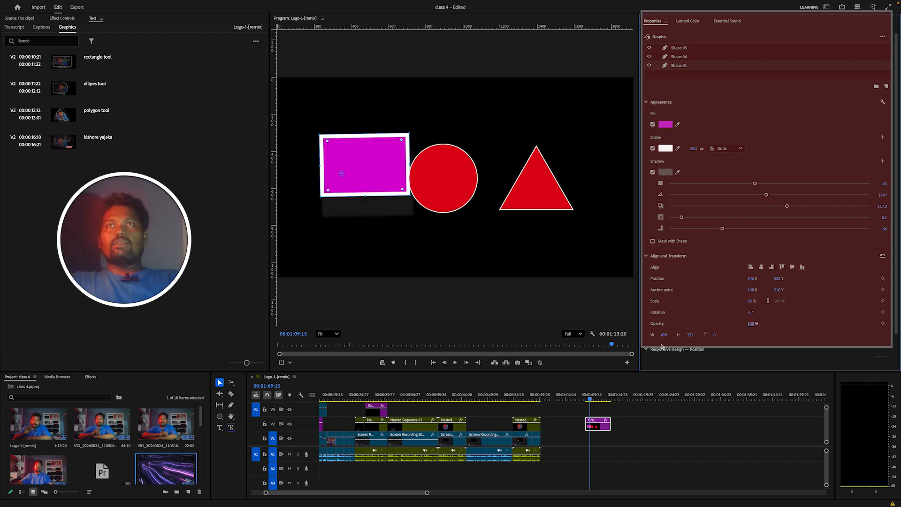
- Resize the magenta rectangle to about 545 wide by 277 high and round its corners slightly
mouse_move(663, 335)
left_mouse_down()
mouse_move(854, 339)
mouse_move(676, 341)
left_mouse_up()
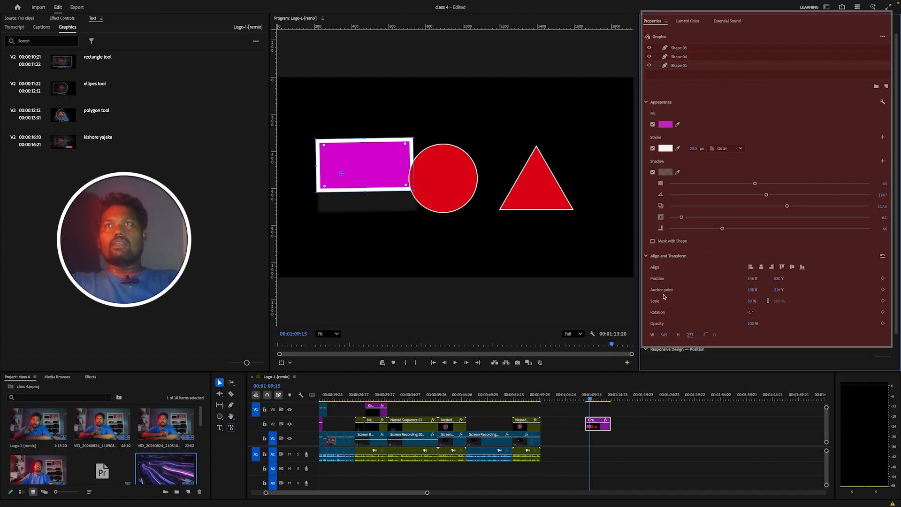
mouse_move(714, 337)
left_mouse_down()
mouse_move(770, 337)
mouse_move(713, 340)
left_mouse_up()
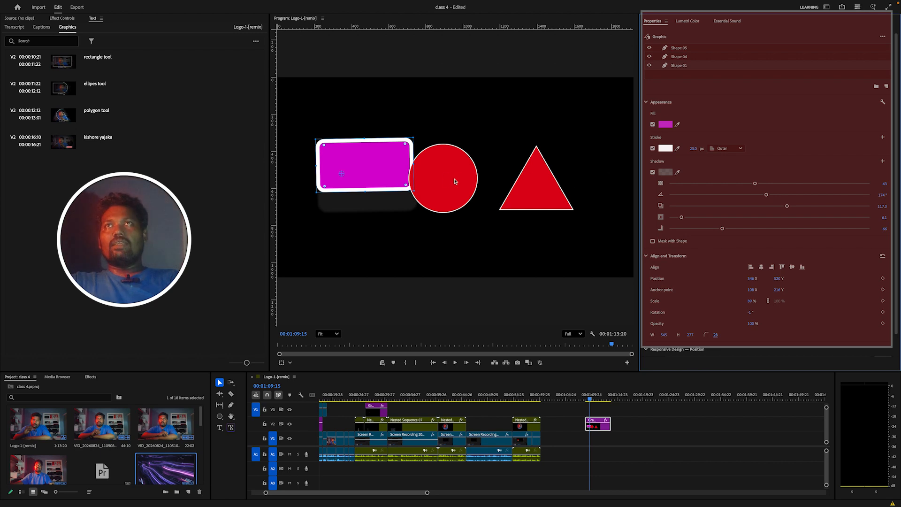
- Compare the circle's shape properties with the rectangle's, and set the triangle's number of sides to 7
left_click(465, 186)
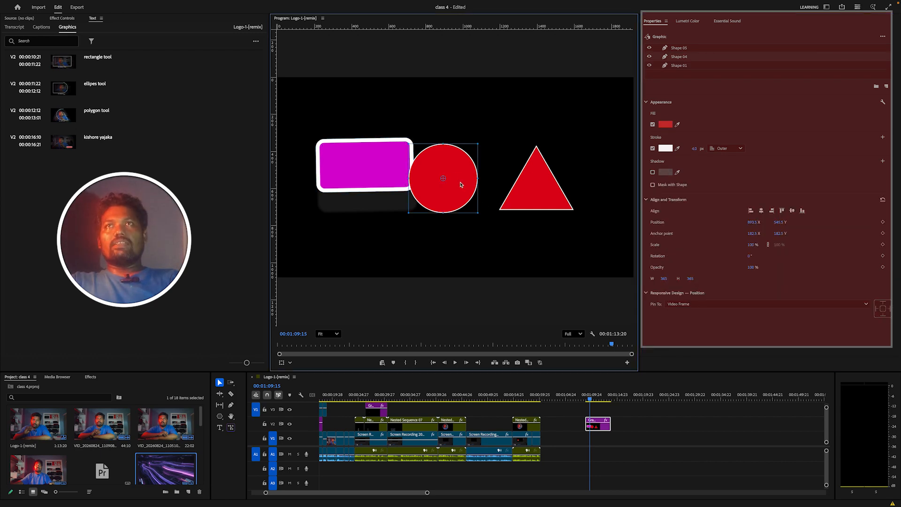
left_click(378, 178)
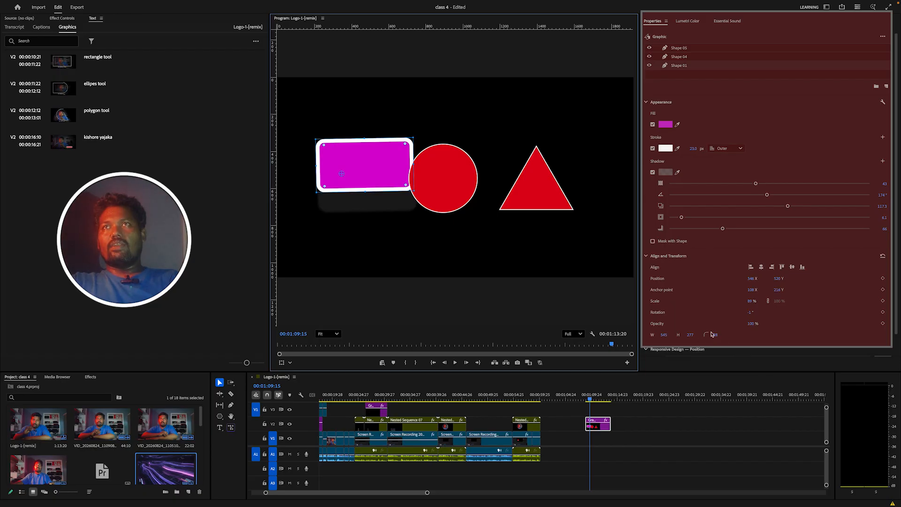
left_click(440, 191)
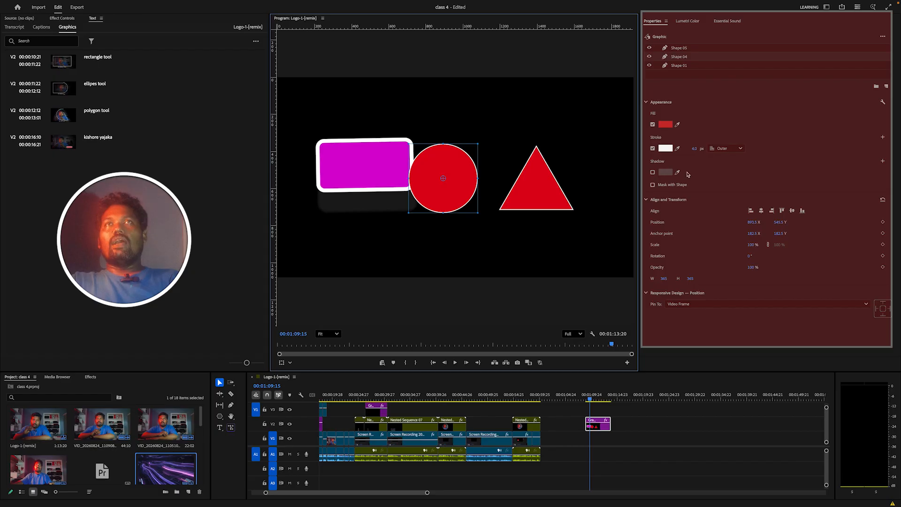
left_click(538, 195)
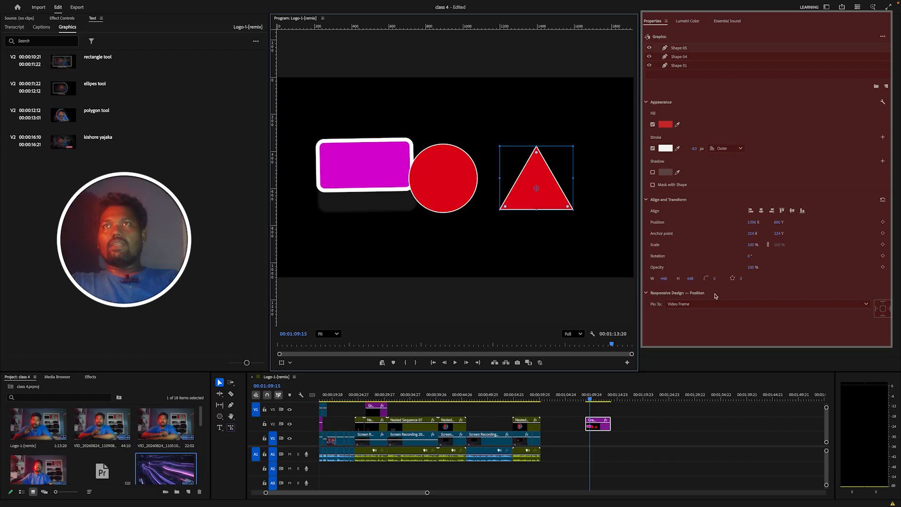
left_click_drag(740, 280, 743, 279)
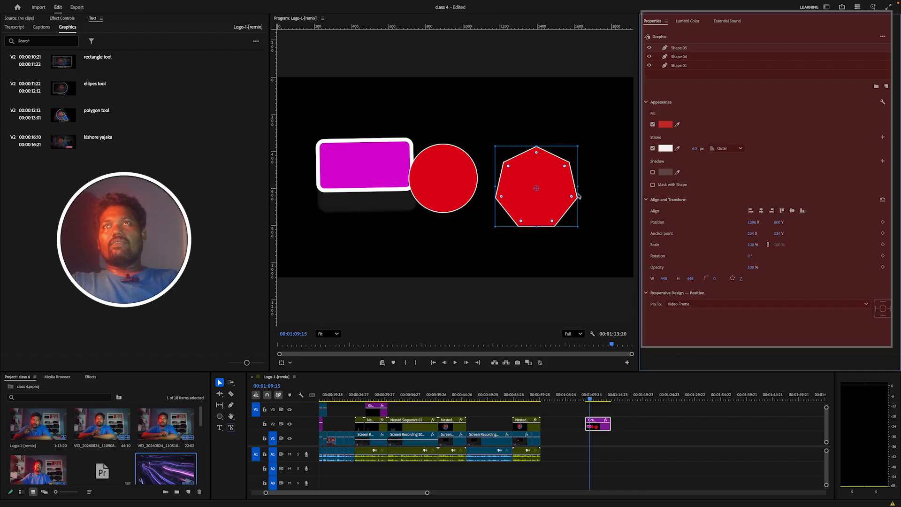